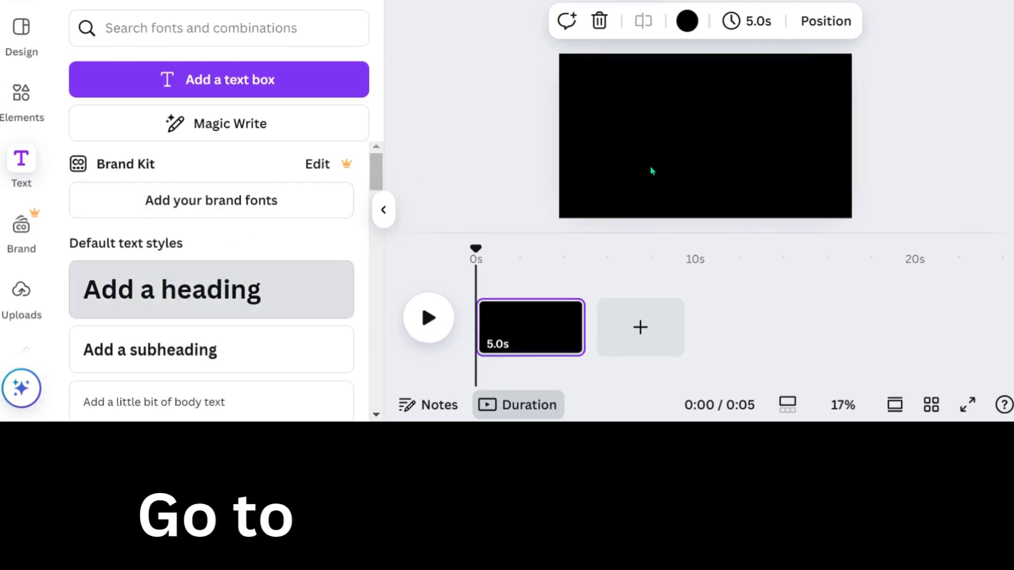
# Add a heading reading "Water" to the black page.
pyautogui.click(171, 289)
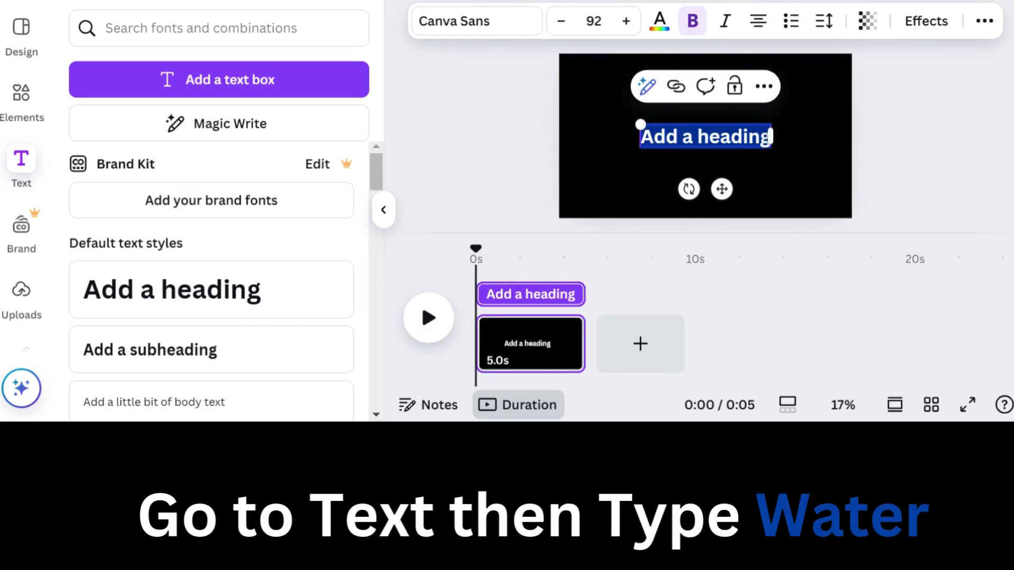
pyautogui.write('Wa')
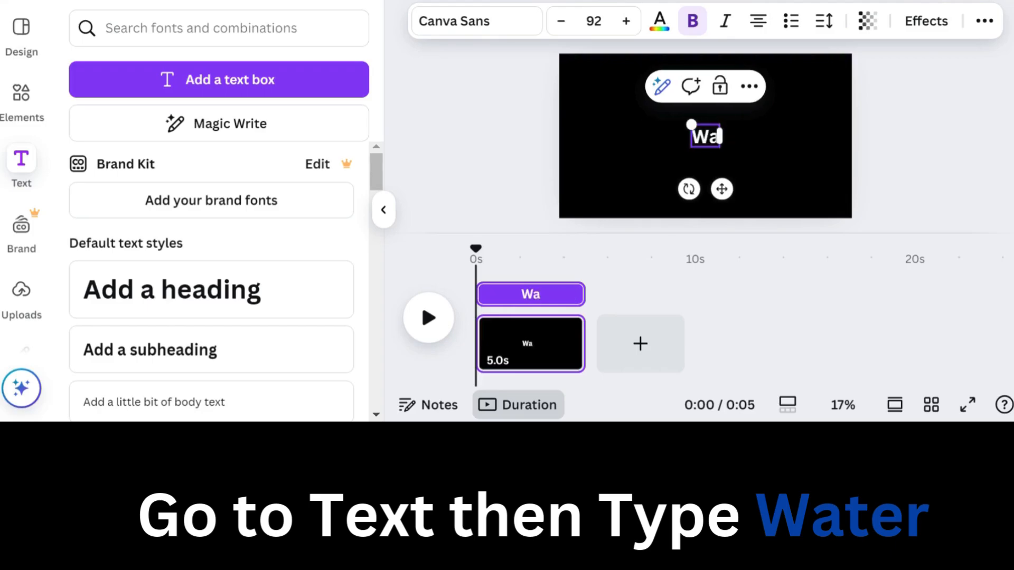
pyautogui.write('ter')
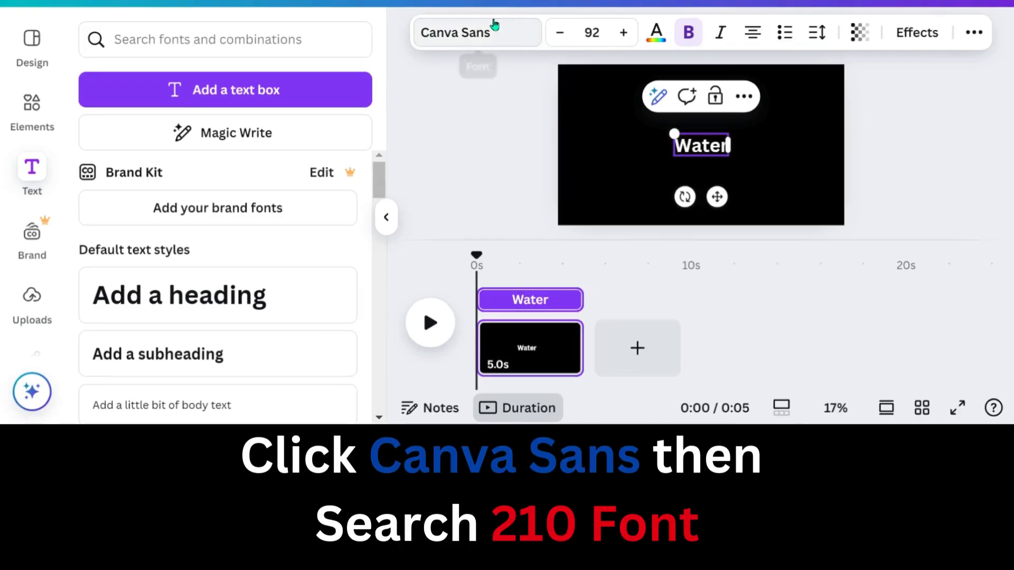
# Search the fonts for 210 and set the Water heading's font to 210 수퍼사이즈 Black 3D.
pyautogui.click(466, 41)
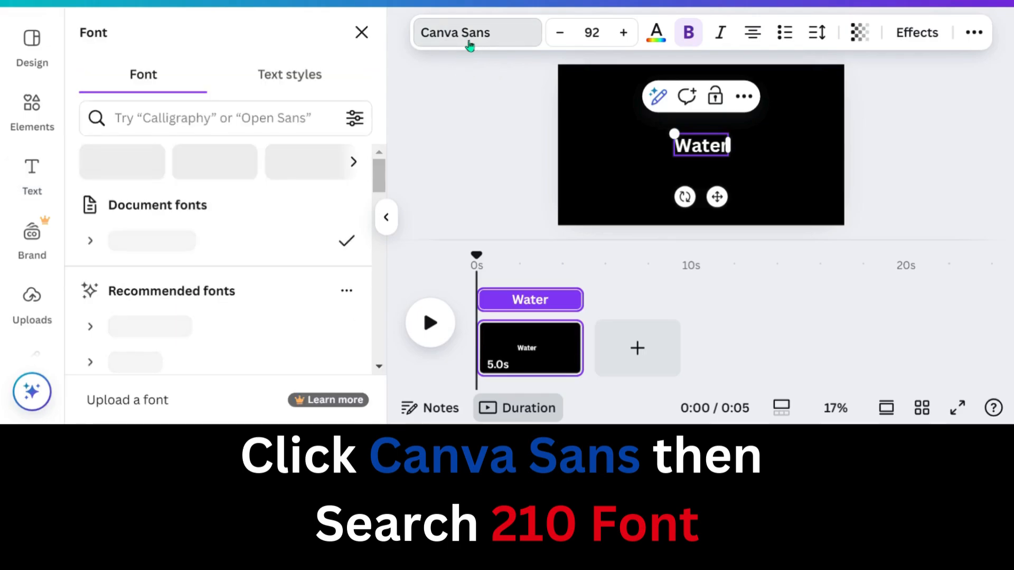
pyautogui.click(166, 122)
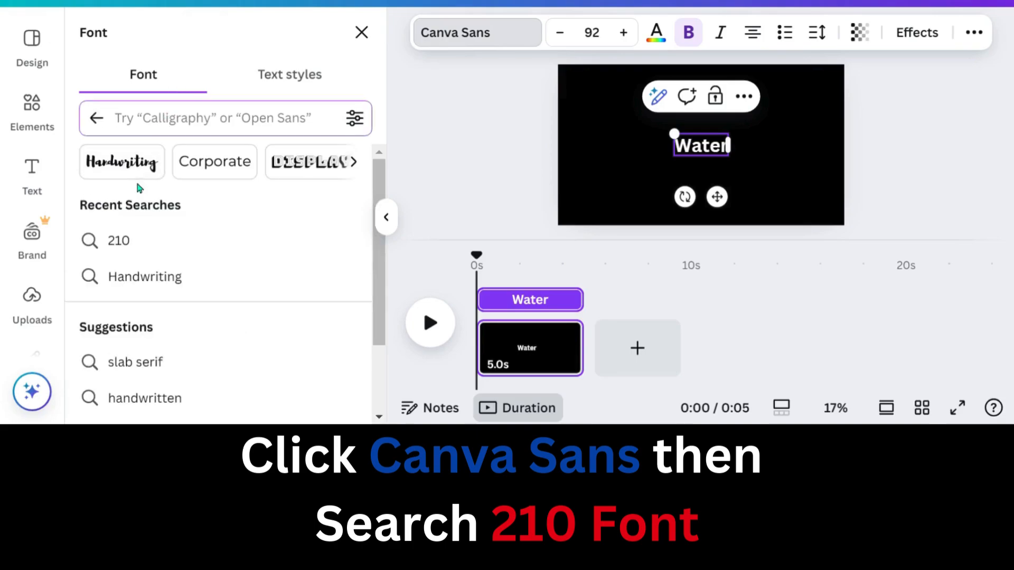
pyautogui.click(119, 246)
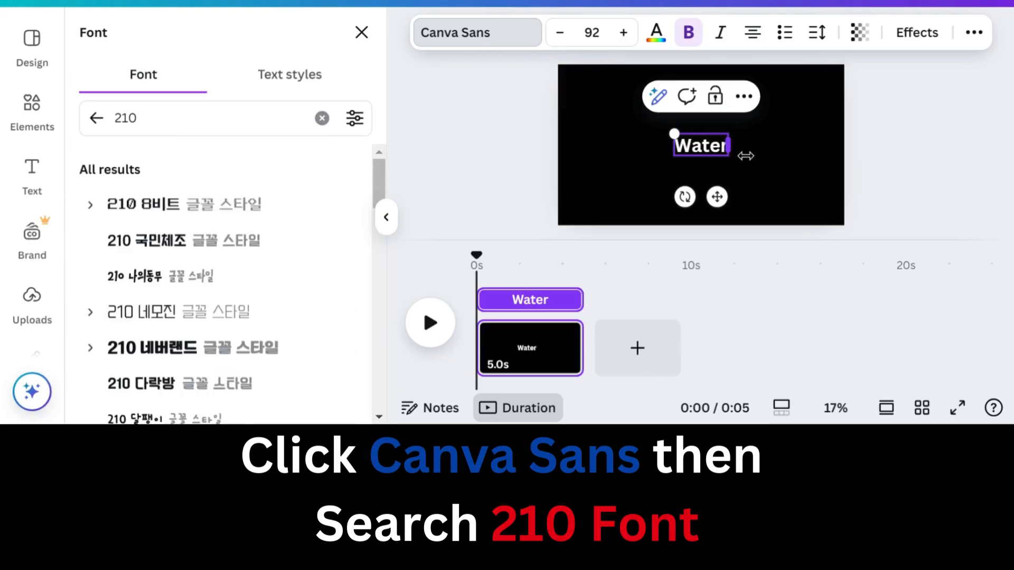
pyautogui.scroll(-7, 253, 338)
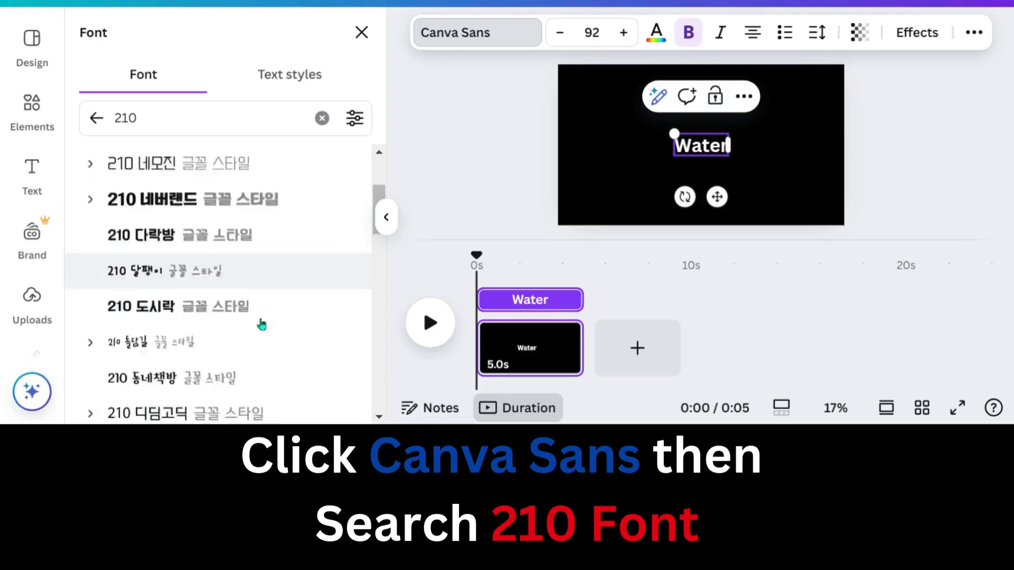
pyautogui.scroll(-5, 230, 379)
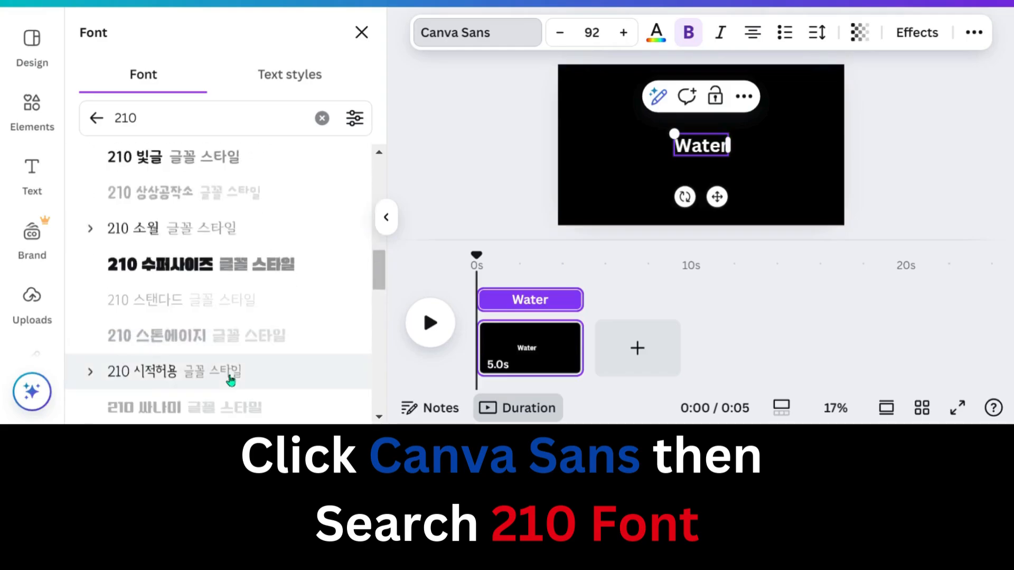
pyautogui.scroll(-5, 230, 380)
pyautogui.scroll(-10, 228, 381)
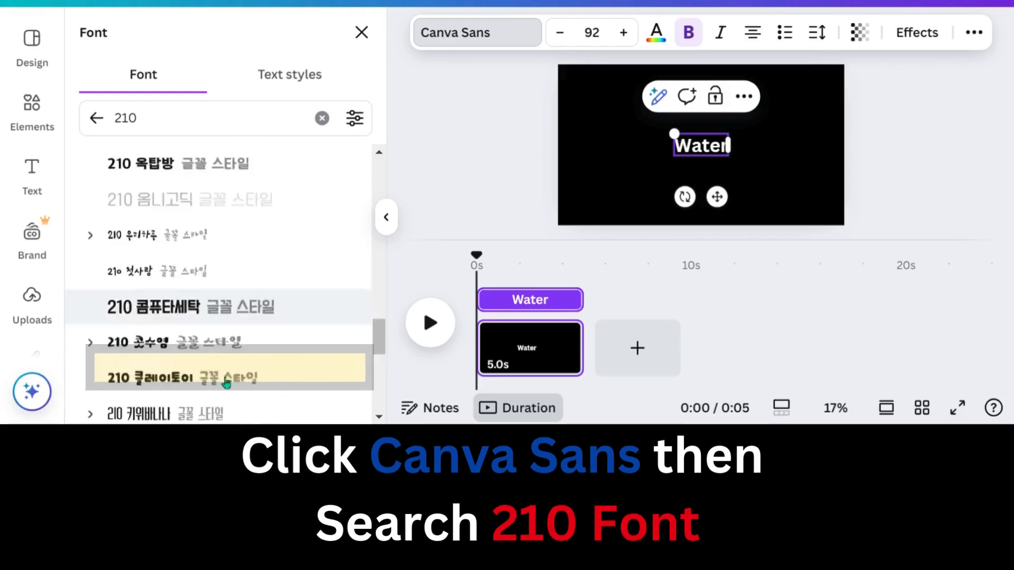
pyautogui.scroll(-4, 207, 376)
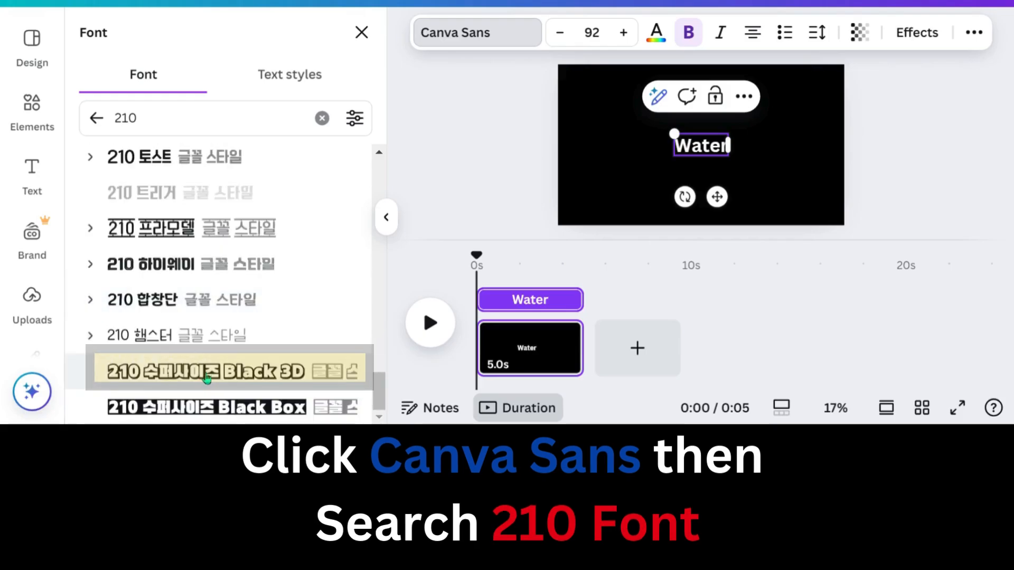
pyautogui.click(207, 376)
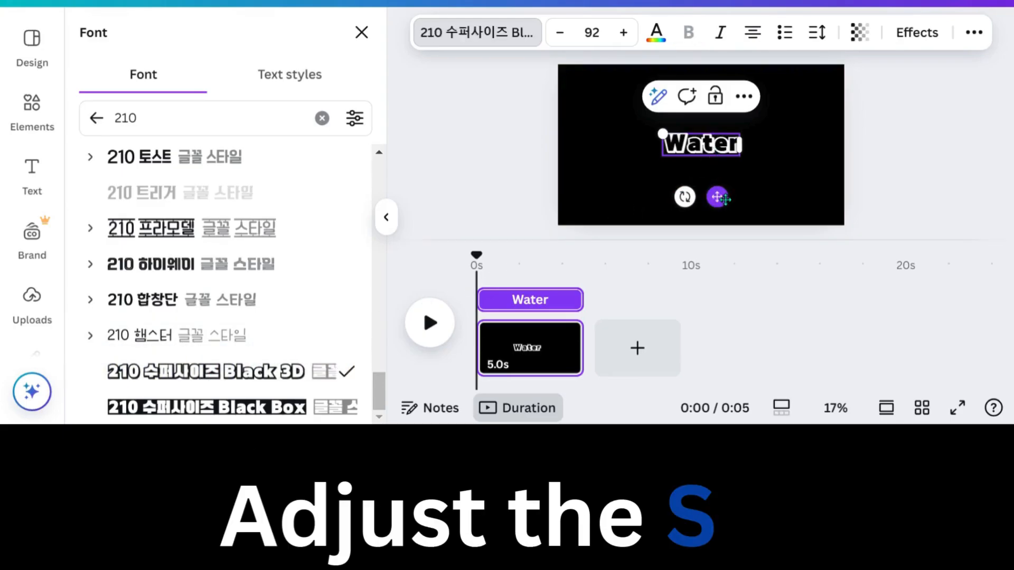
# Move the Water heading to the lower part of the page and enlarge it to about size 319, nearly spanning the page width.
pyautogui.moveTo(723, 203); pyautogui.dragTo(812, 249)
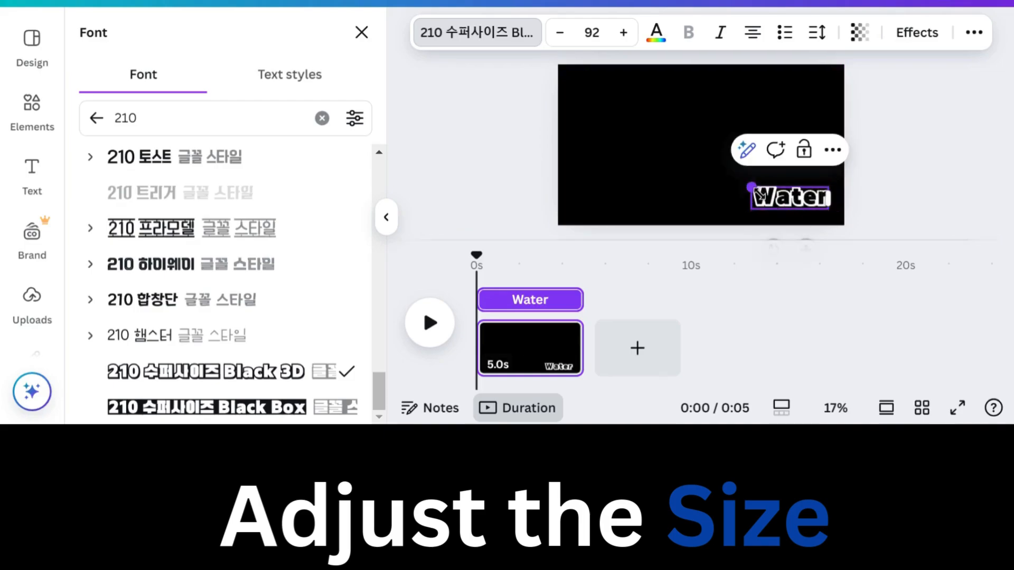
pyautogui.moveTo(734, 184); pyautogui.dragTo(578, 136)
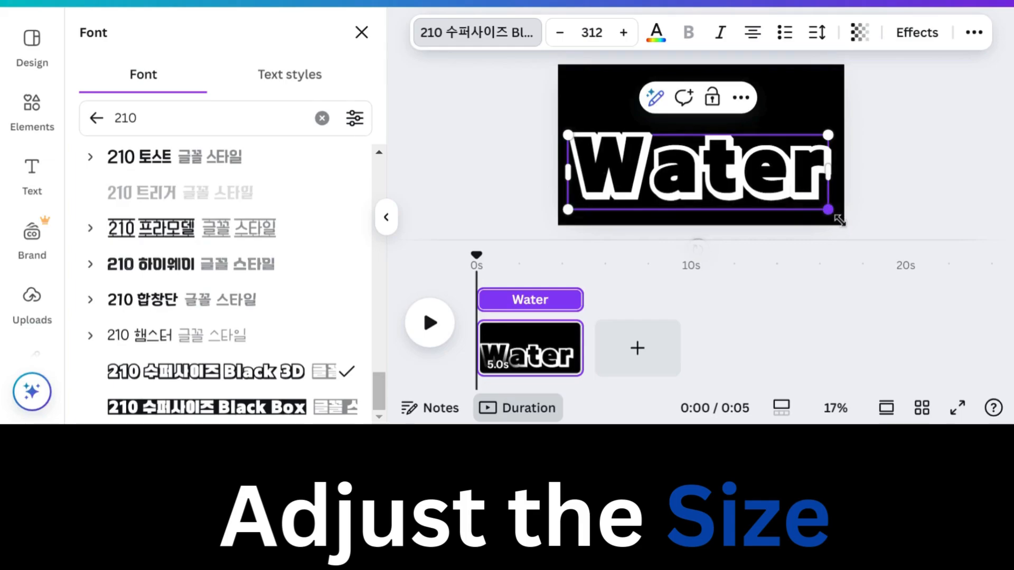
pyautogui.moveTo(842, 220); pyautogui.dragTo(844, 218)
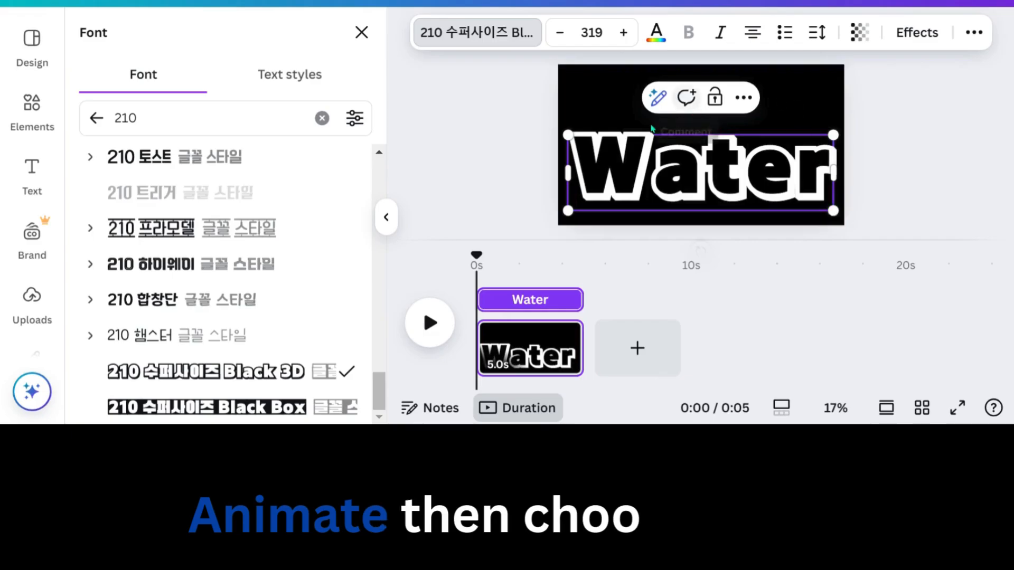
# Apply the Clarify text animation to the Water heading and deselect it.
pyautogui.click(984, 37)
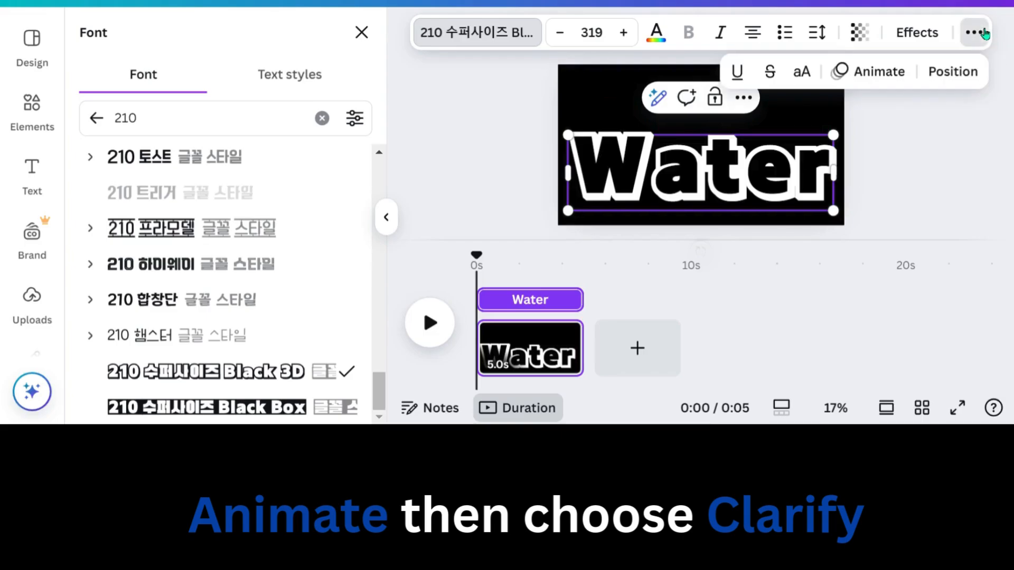
pyautogui.click(878, 75)
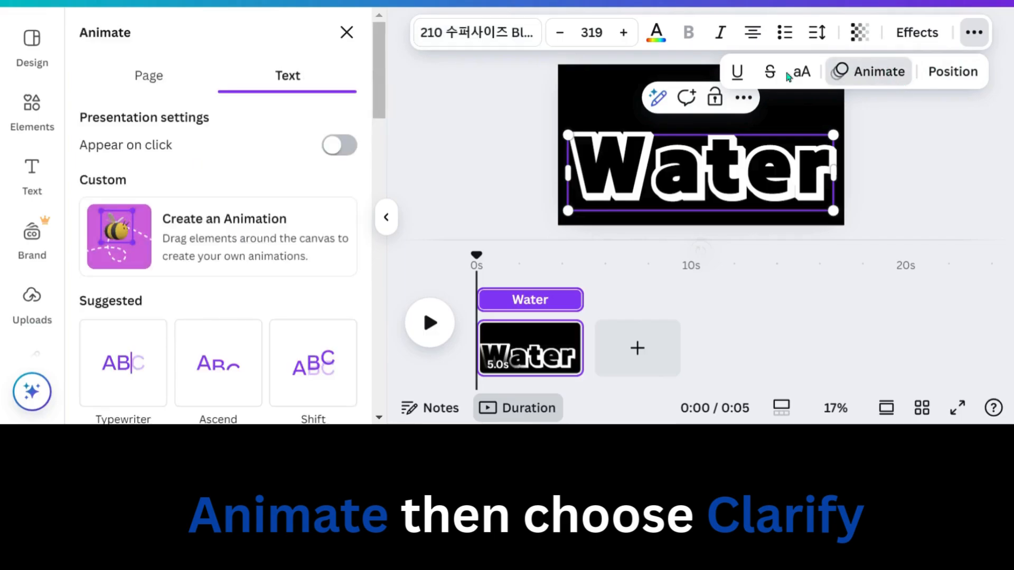
pyautogui.scroll(-5, 221, 251)
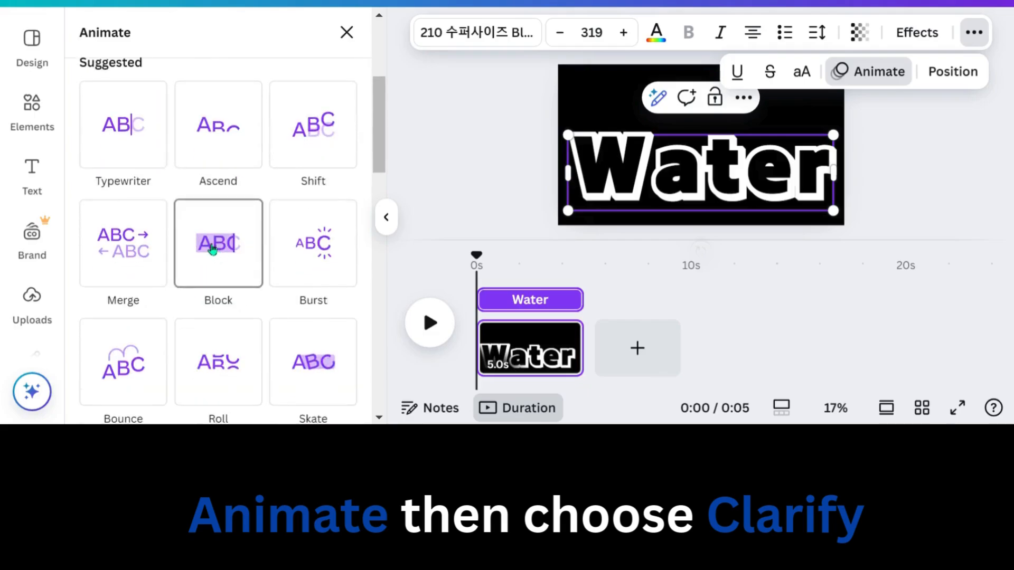
pyautogui.scroll(-3, 221, 240)
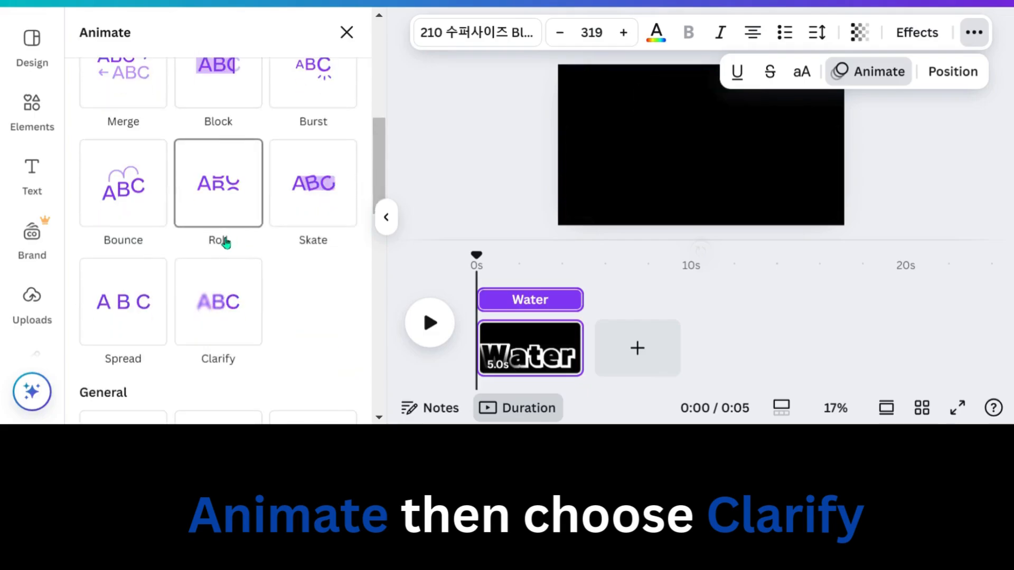
pyautogui.click(221, 309)
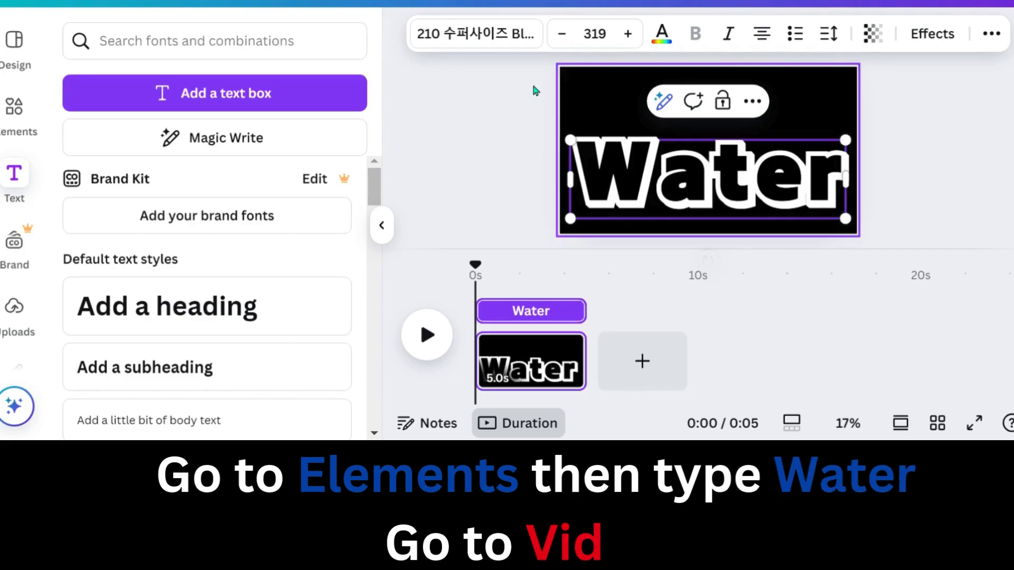
pyautogui.click(437, 100)
pyautogui.click(455, 126)
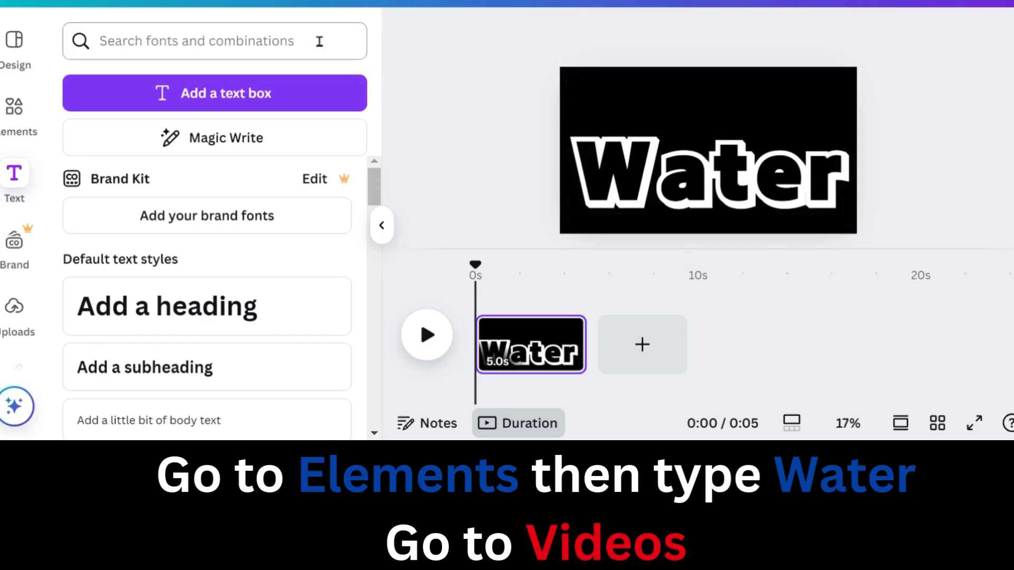
# Search the elements for water videos and add the 15-second clip of a turquoise sea under a cloudy sky.
pyautogui.click(16, 111)
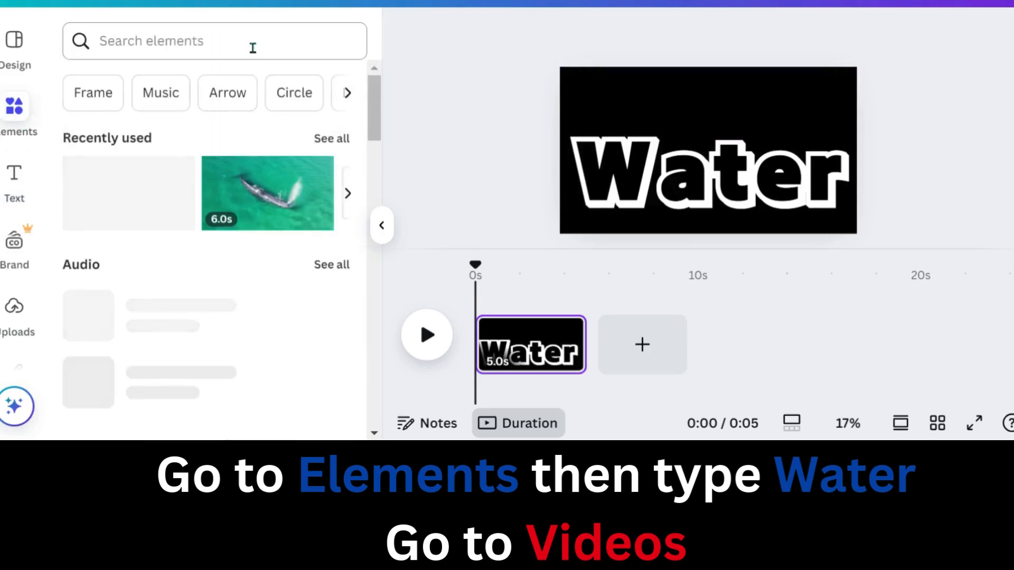
pyautogui.click(243, 48)
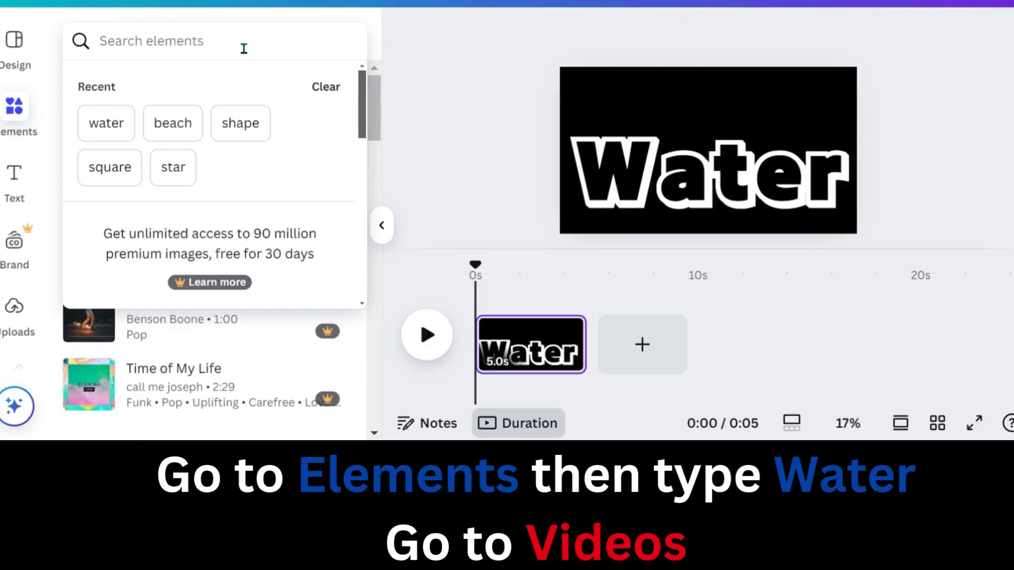
pyautogui.click(123, 129)
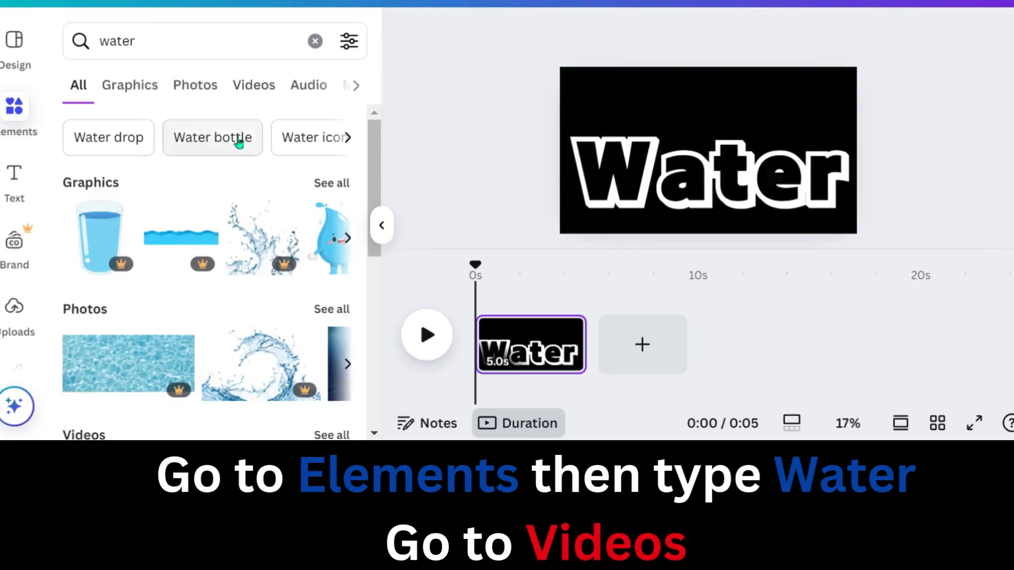
pyautogui.scroll(-2, 209, 251)
pyautogui.scroll(2, 227, 201)
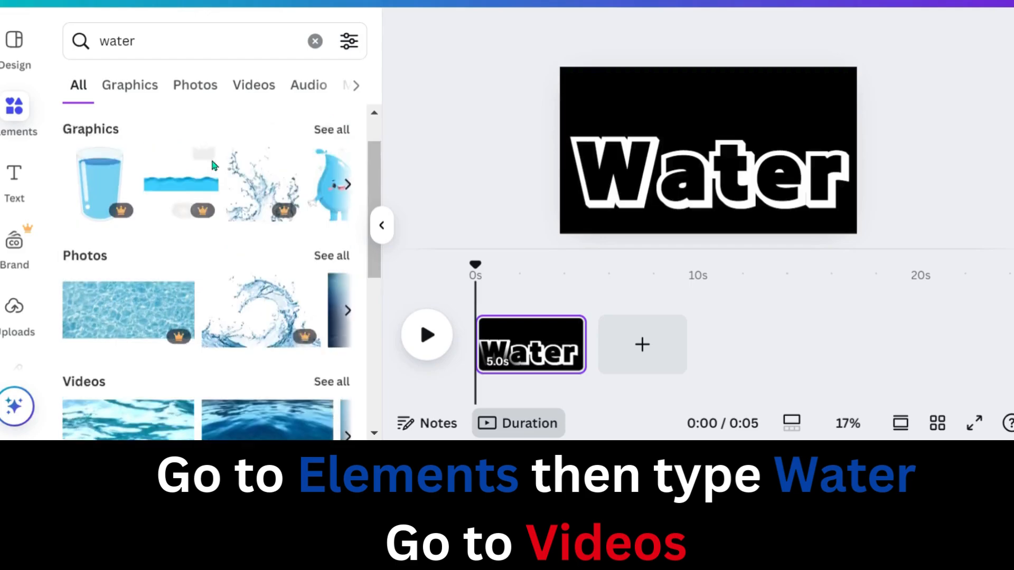
pyautogui.click(274, 88)
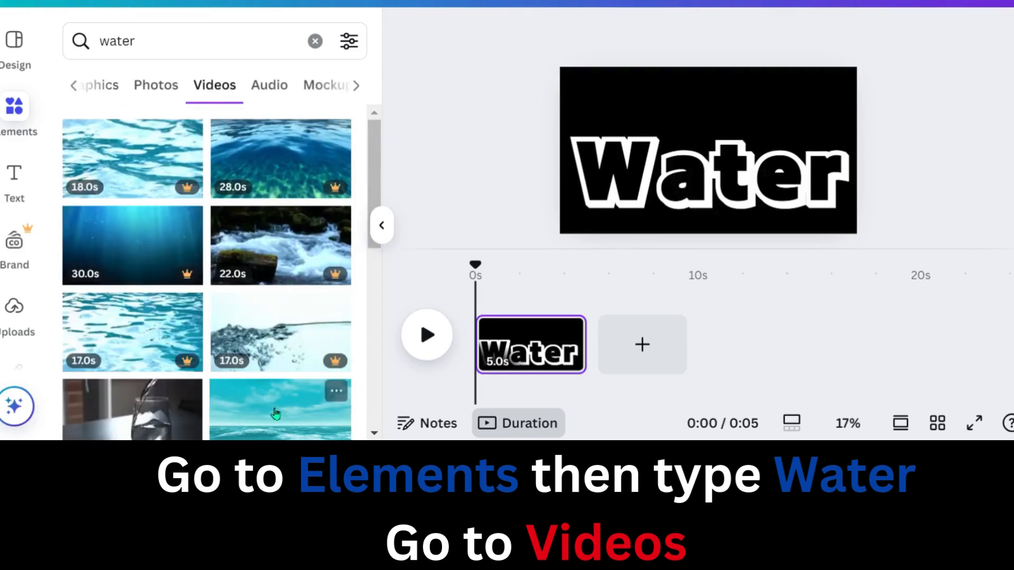
pyautogui.scroll(-3, 259, 336)
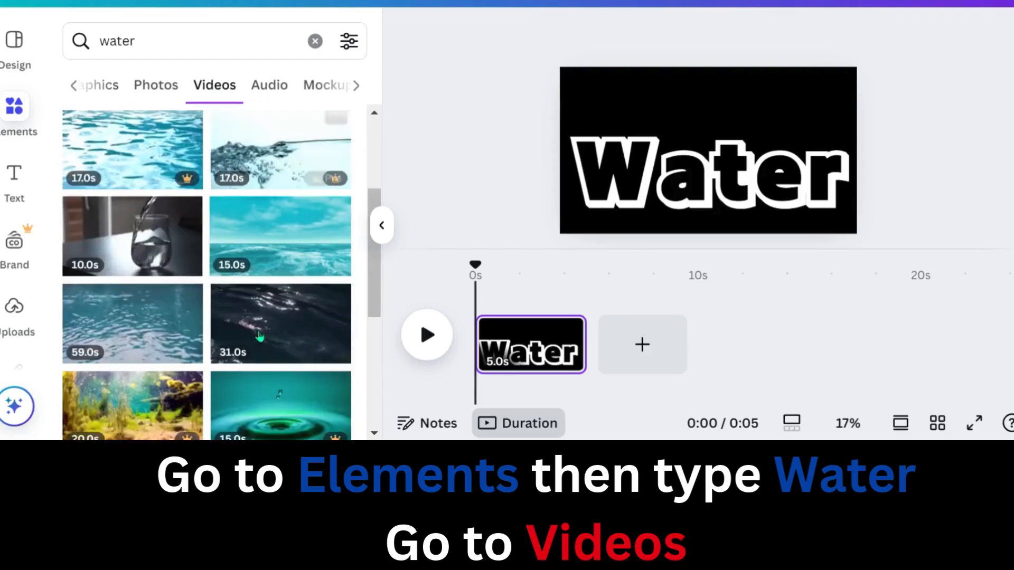
pyautogui.click(286, 248)
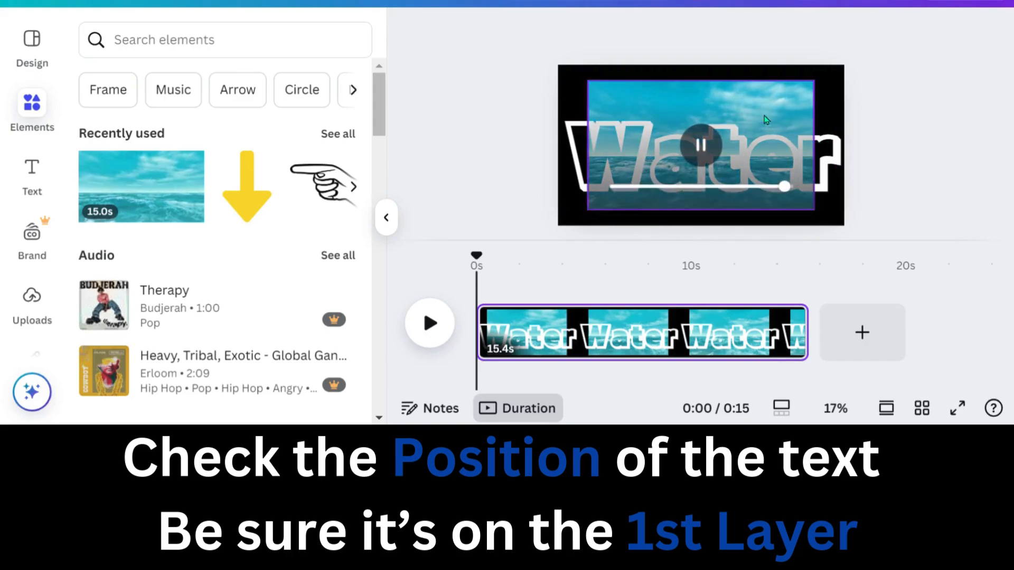
# Check in the page's layer order that the Water text is the first layer, above the sea video.
pyautogui.click(776, 109)
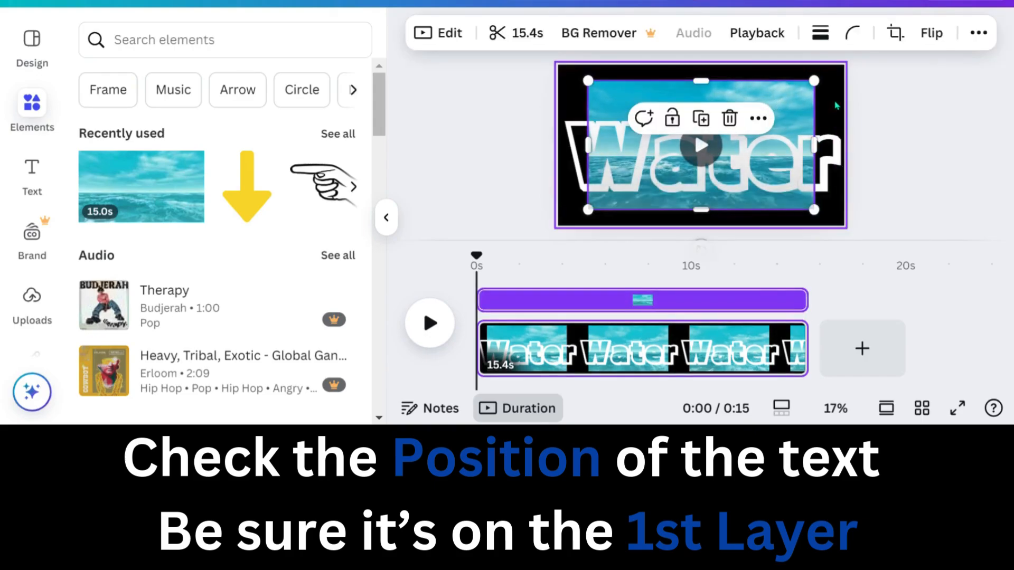
pyautogui.click(979, 34)
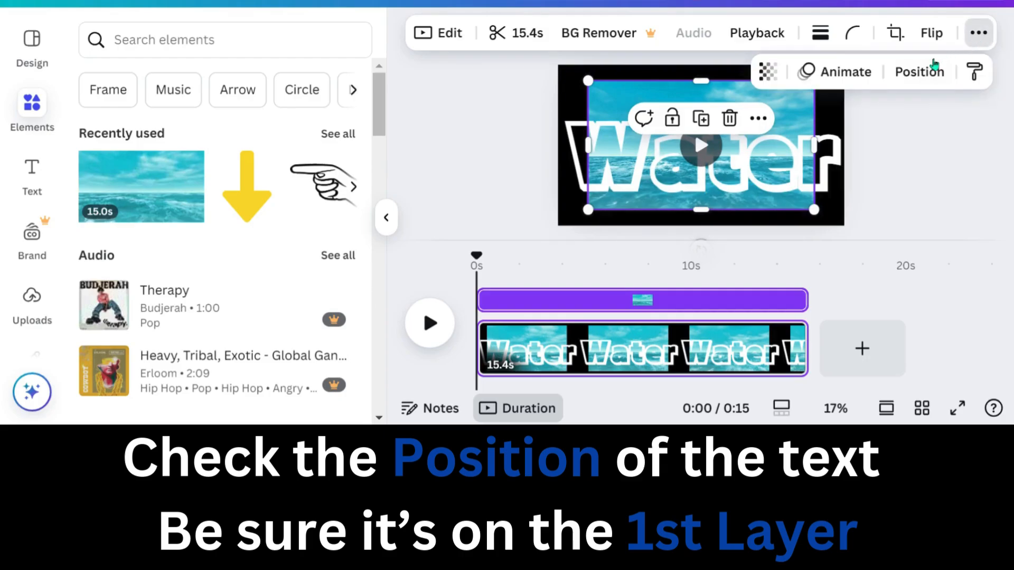
pyautogui.click(923, 73)
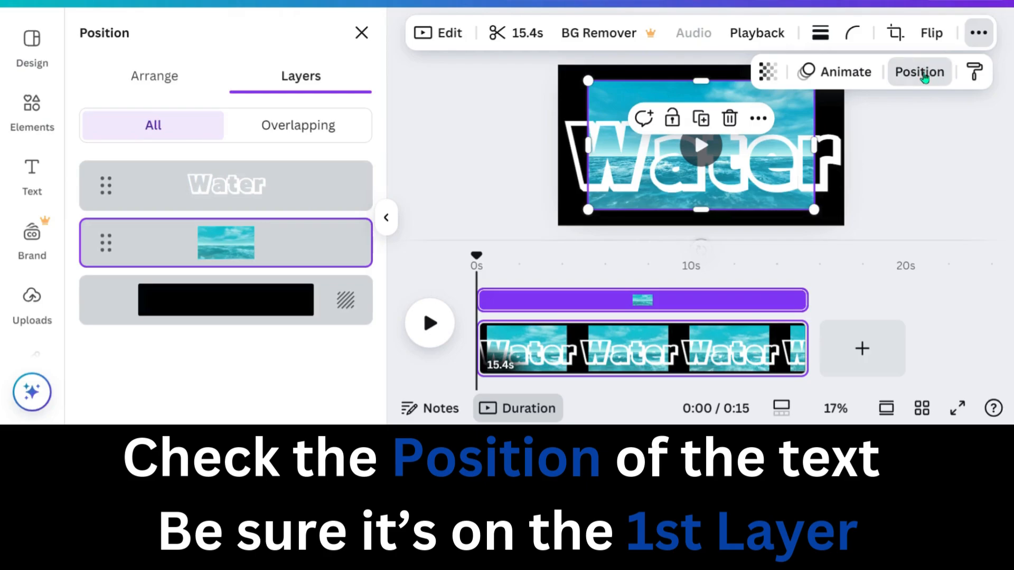
pyautogui.click(243, 194)
pyautogui.moveTo(246, 214)
pyautogui.mouseDown()
pyautogui.moveTo(243, 263)
pyautogui.moveTo(244, 194)
pyautogui.mouseUp()
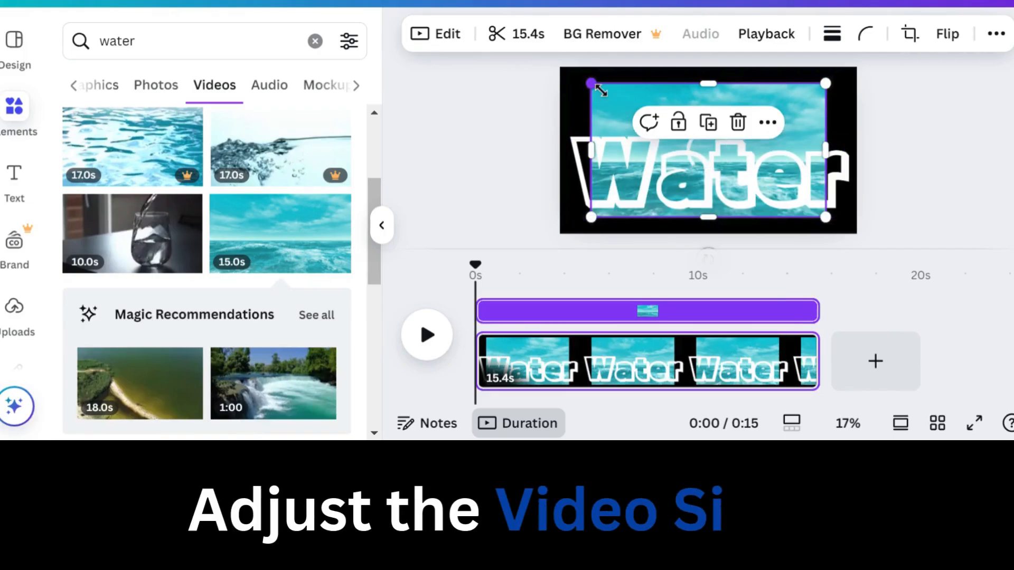
# Enlarge the sea video from its opposite corners to cover the whole page, and deselect it.
pyautogui.moveTo(586, 91); pyautogui.dragTo(561, 86)
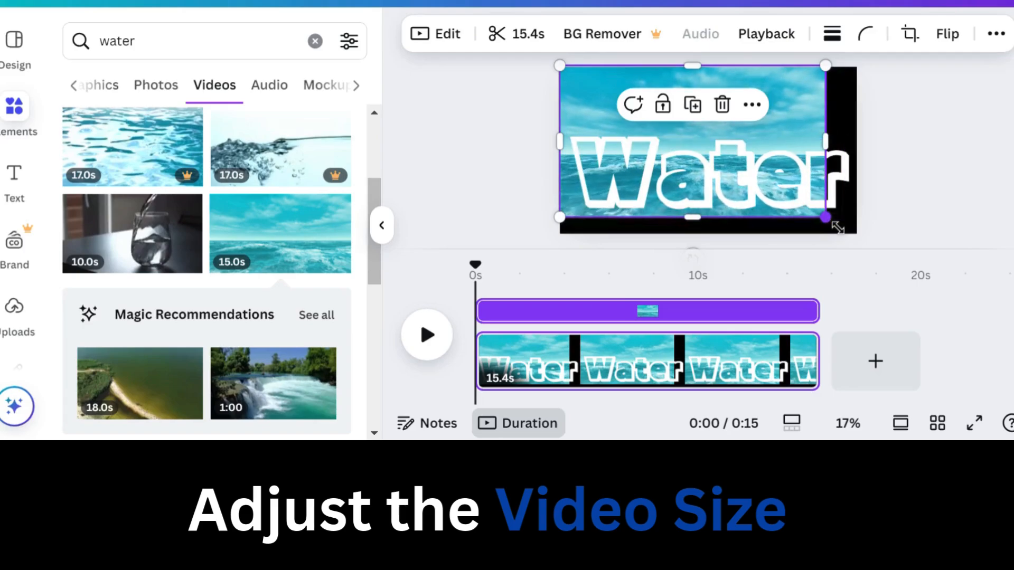
pyautogui.moveTo(838, 227); pyautogui.dragTo(862, 234)
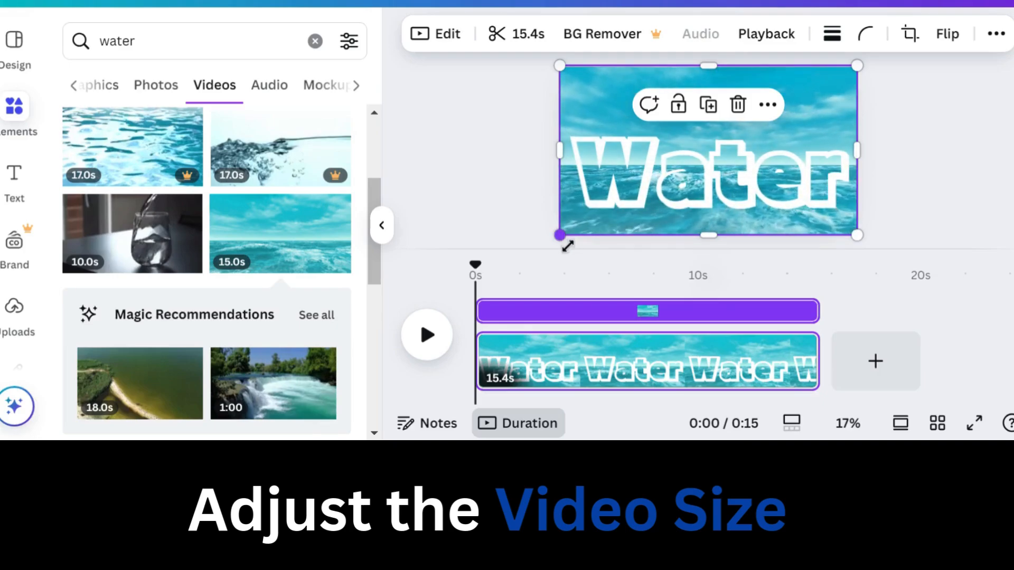
pyautogui.moveTo(566, 247); pyautogui.dragTo(566, 247)
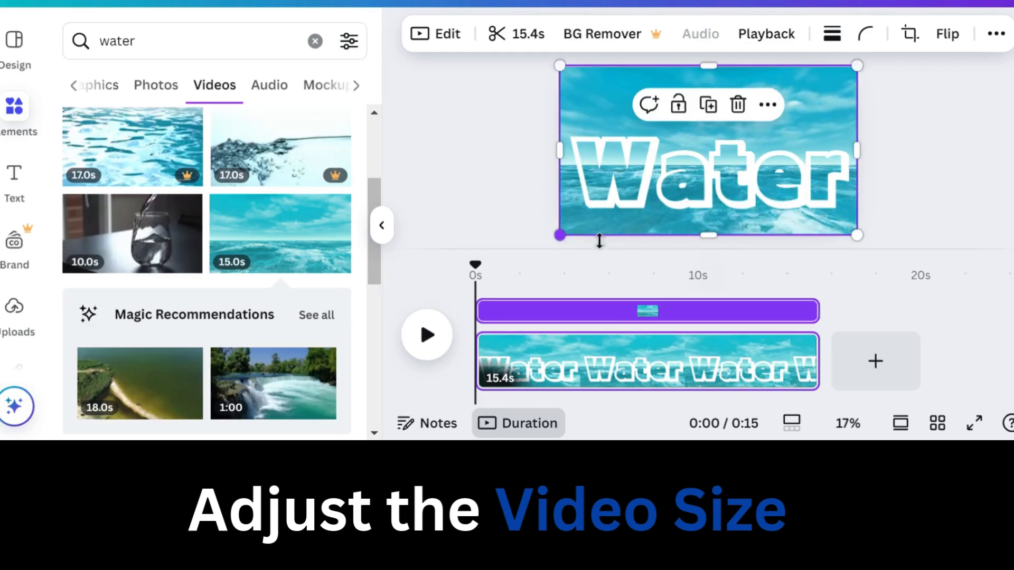
pyautogui.click(910, 151)
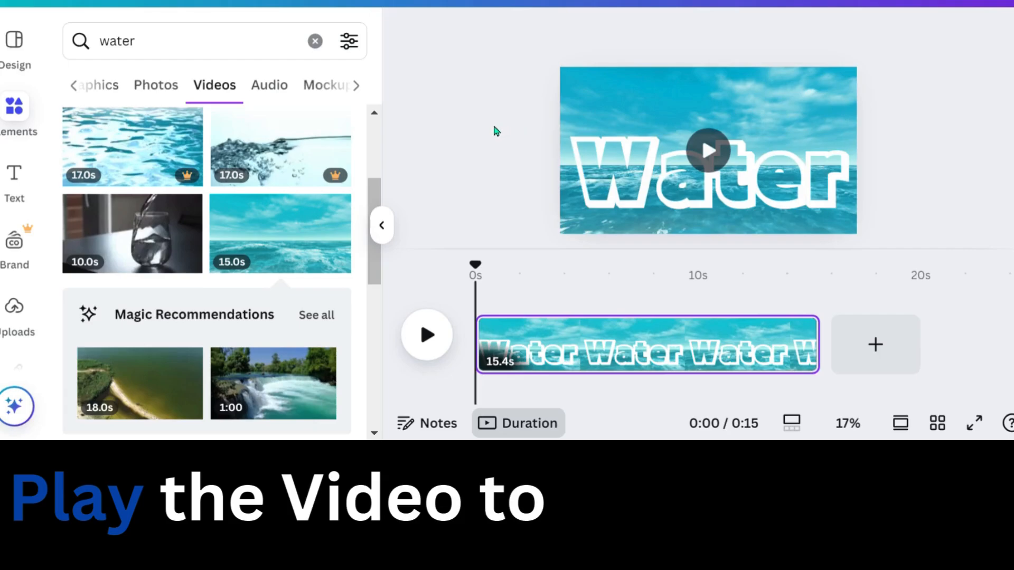
# Play the Water video through to its end as a preview, and download the design as an MP4 video in 1080p (HD) quality.
pyautogui.click(426, 335)
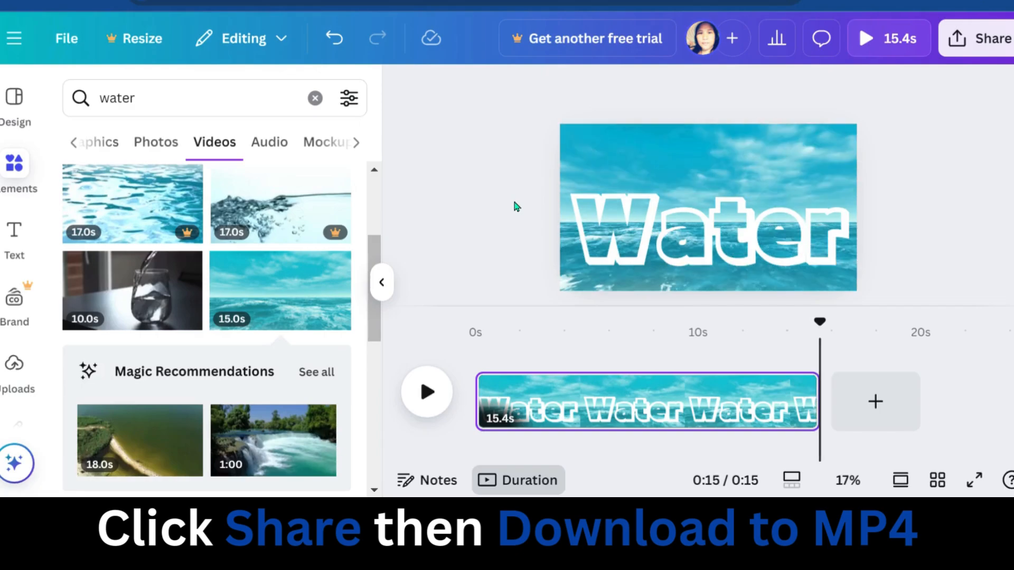
pyautogui.click(986, 51)
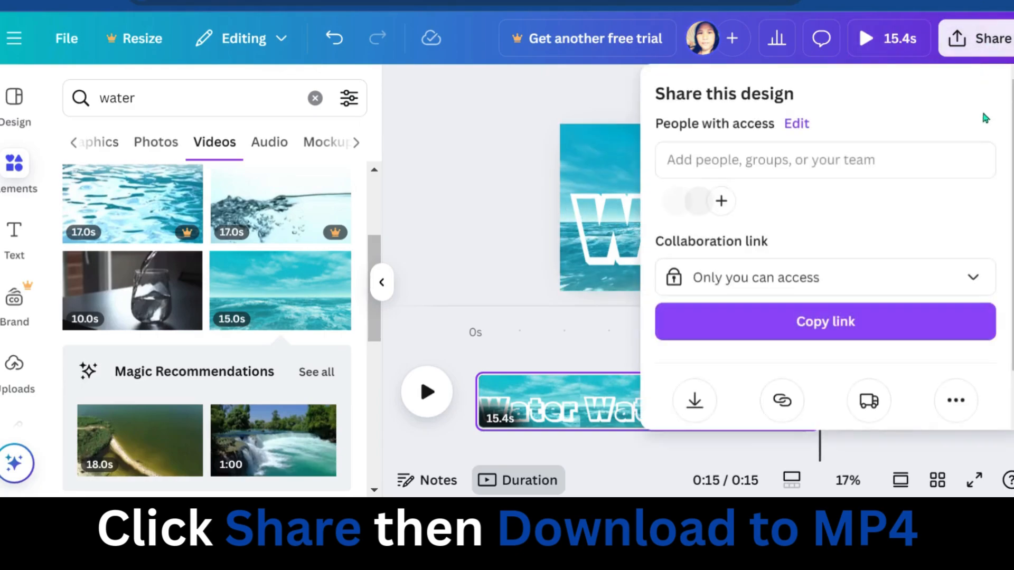
pyautogui.scroll(-1, 761, 301)
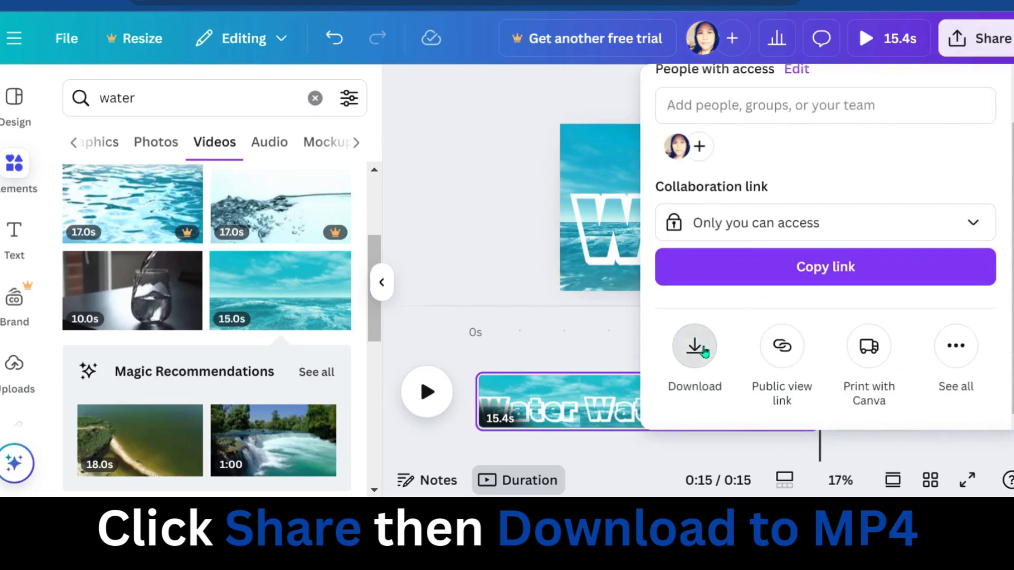
pyautogui.click(696, 346)
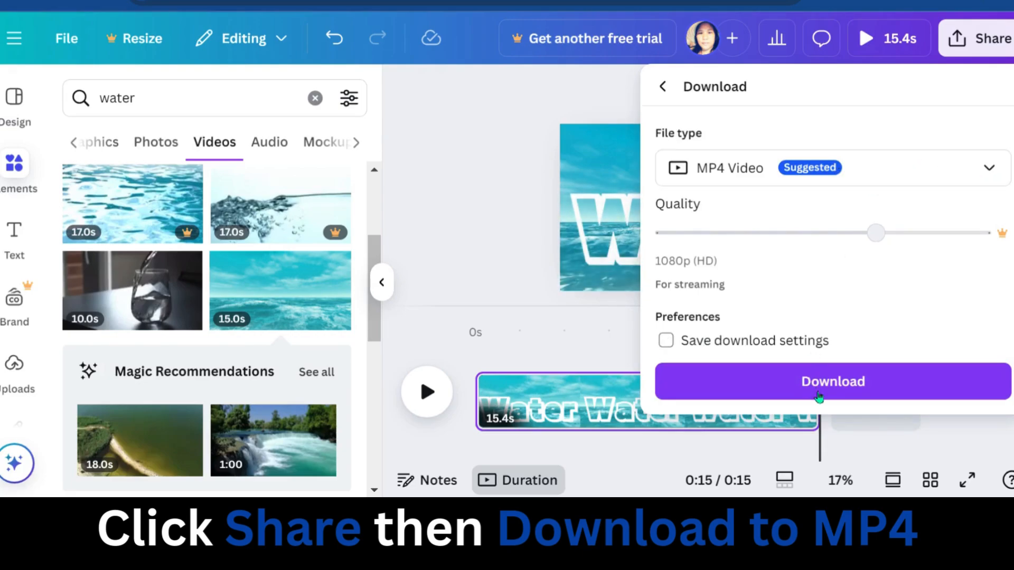
pyautogui.click(833, 386)
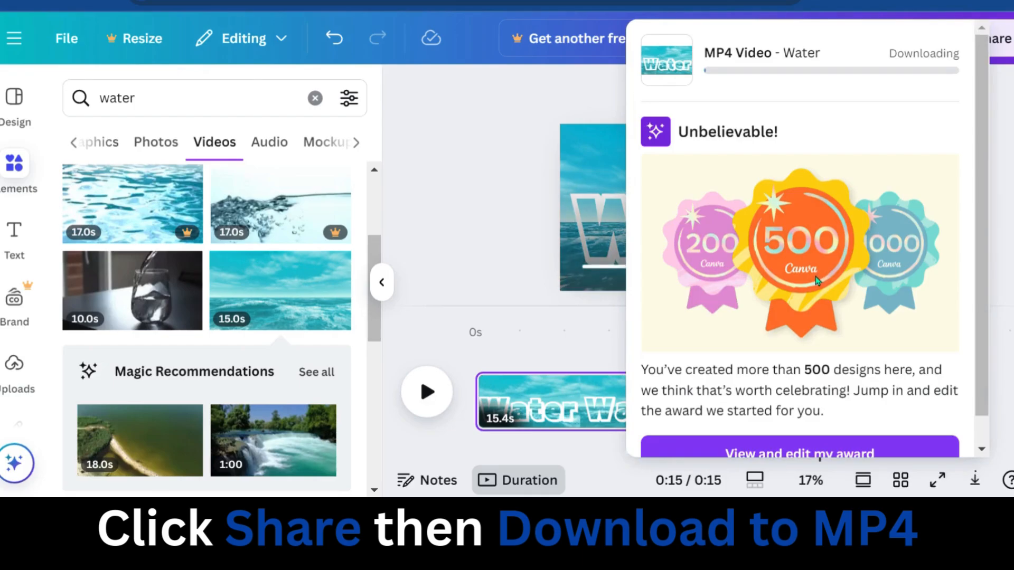
pyautogui.scroll(-1, 817, 279)
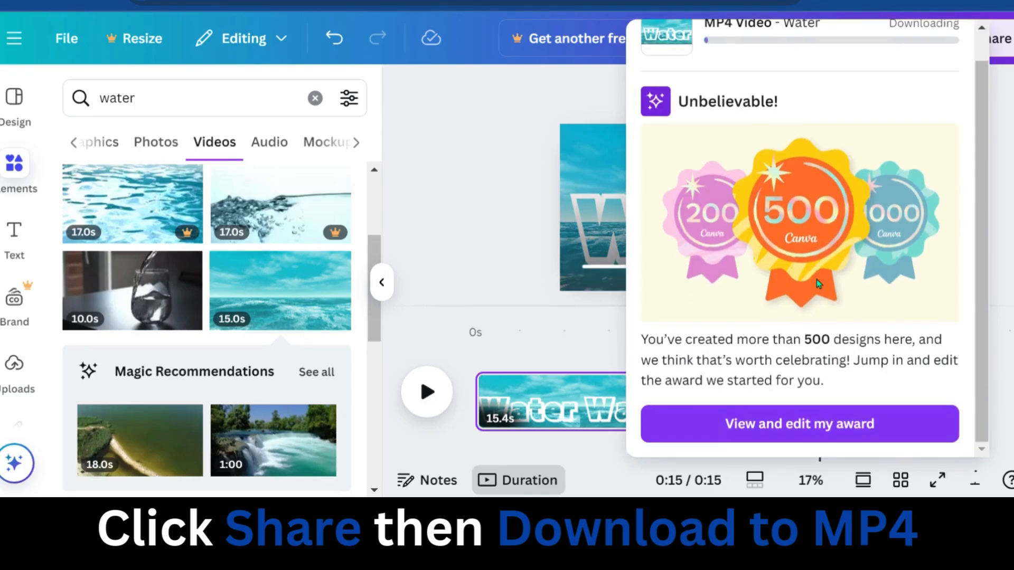
pyautogui.scroll(1, 816, 284)
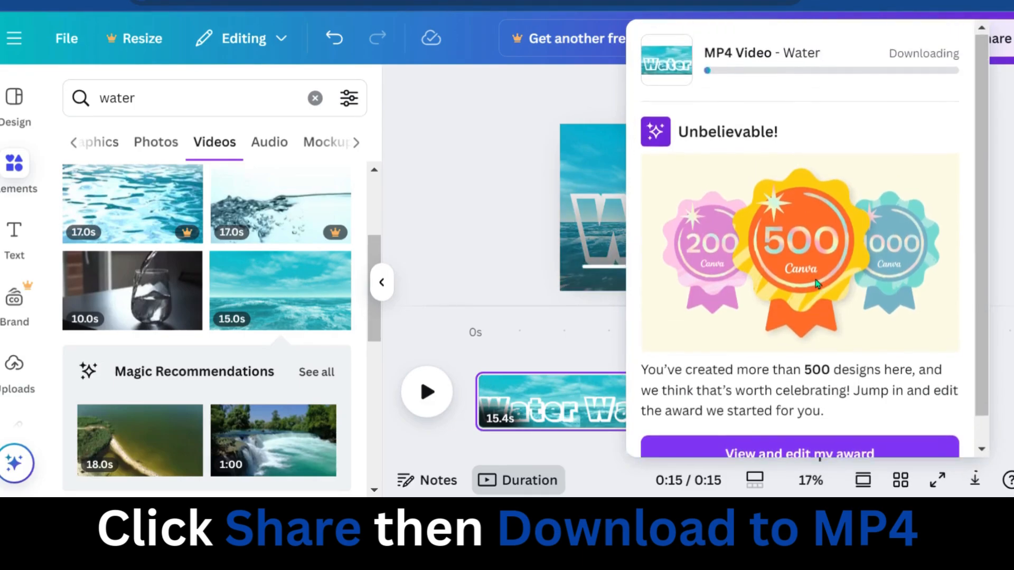